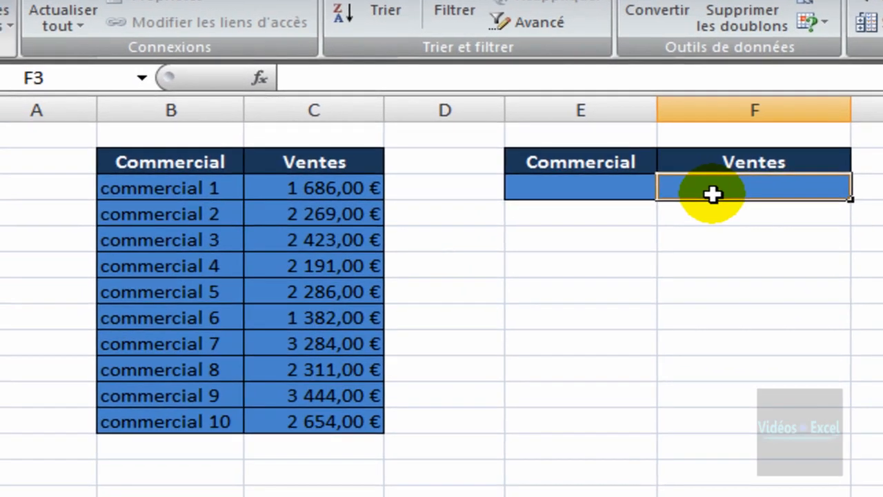
{"action": "left_click", "coordinate": [602, 185]}
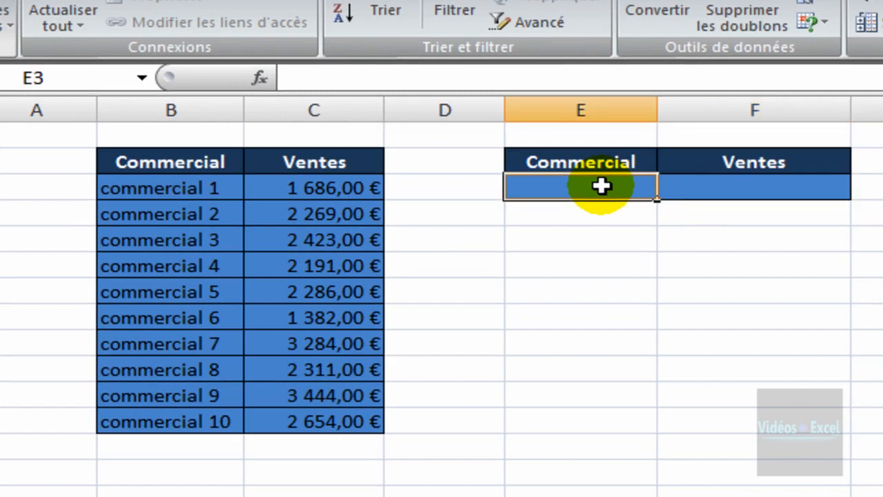
{"action": "left_click", "coordinate": [600, 240]}
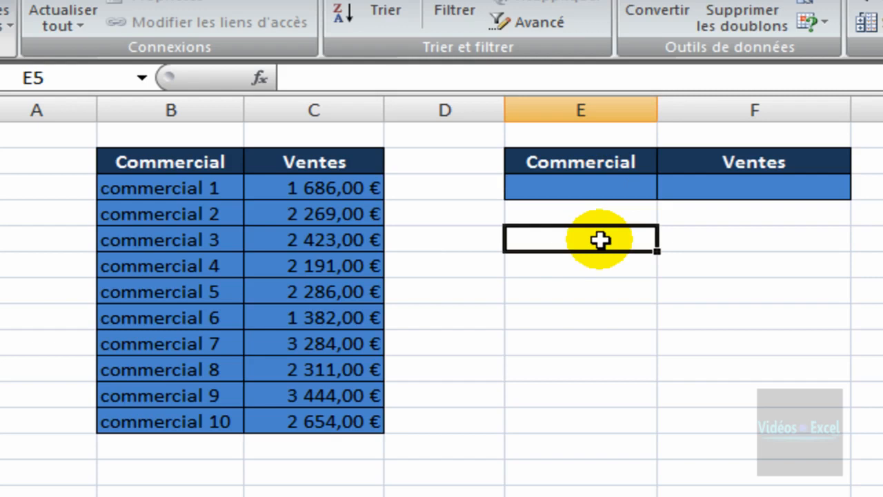
{"action": "left_click", "coordinate": [596, 184]}
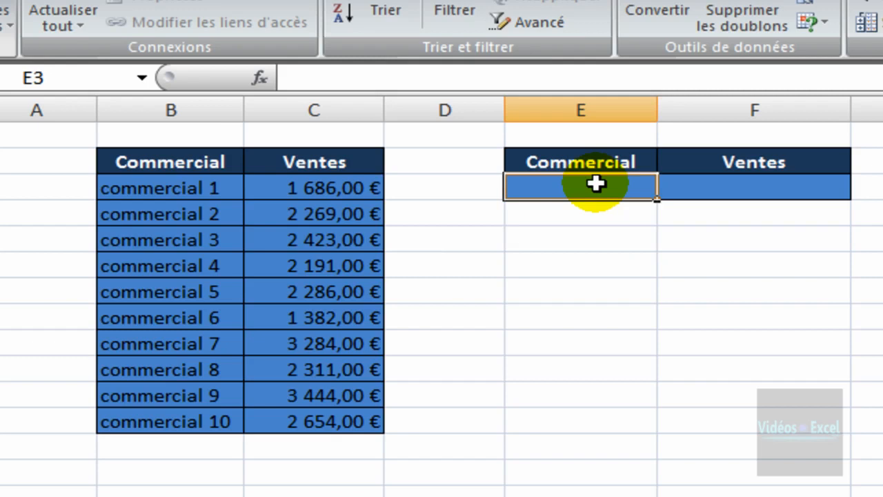
{"action": "left_click", "coordinate": [575, 266]}
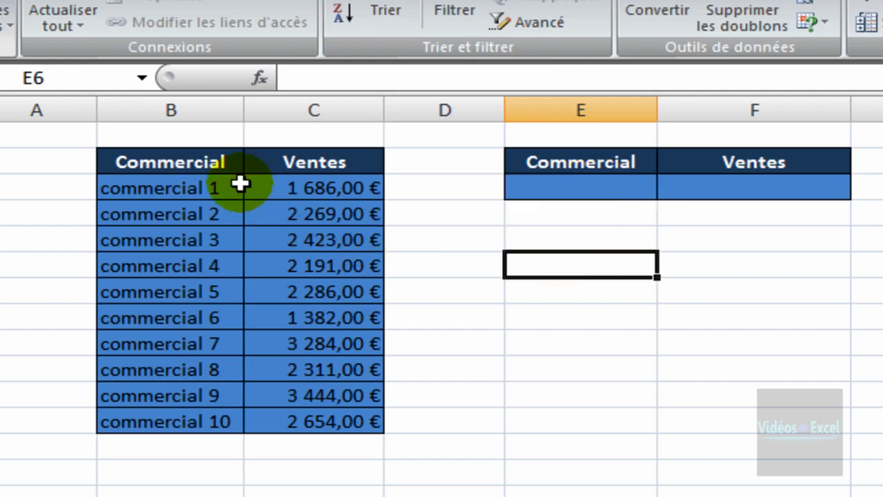
Step: Name the range B3:B12, holding the ten Commercial entries, commerciaux
{"action": "left_click_drag", "start_coordinate": [216, 181], "coordinate": [222, 413]}
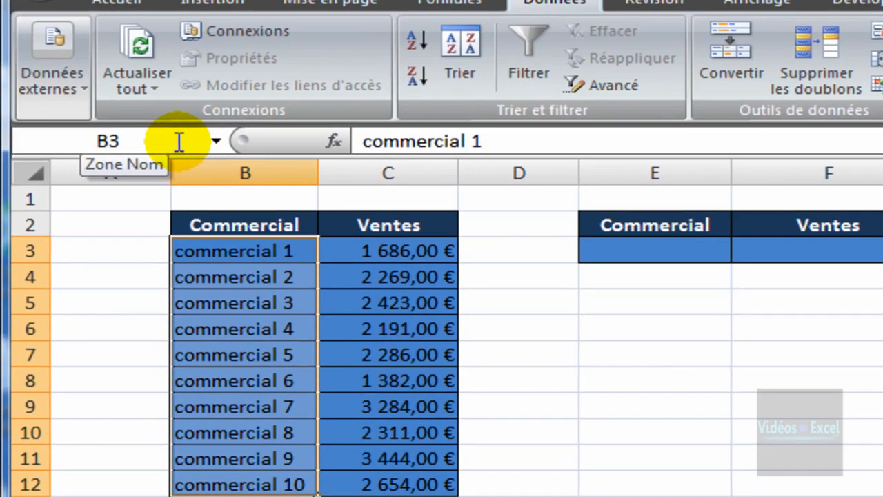
{"action": "left_click", "coordinate": [178, 141]}
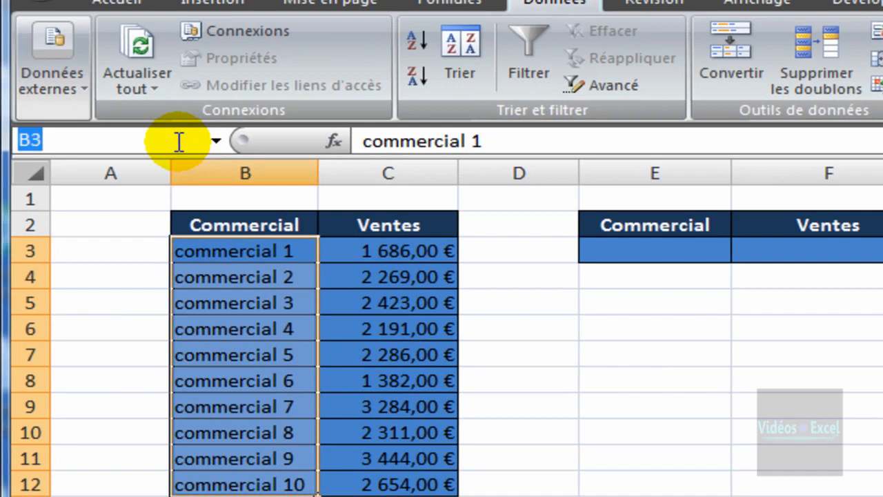
{"action": "type", "text": "comme"}
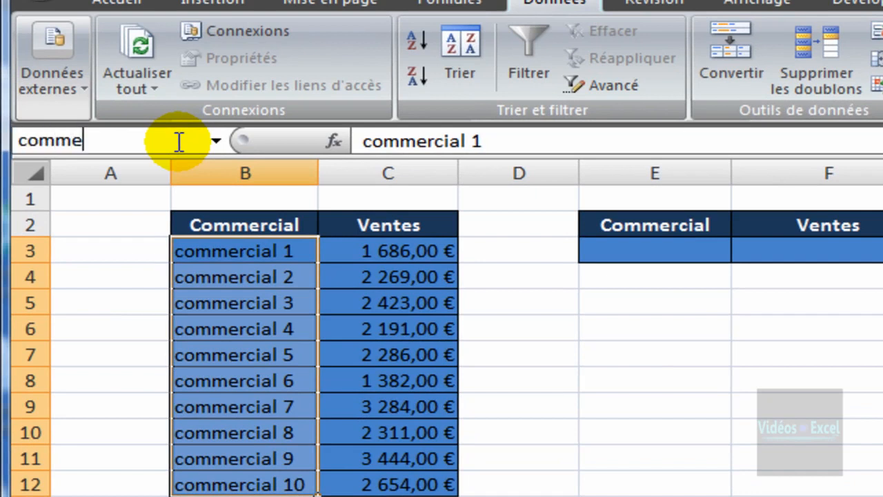
{"action": "type", "text": "rciaux"}
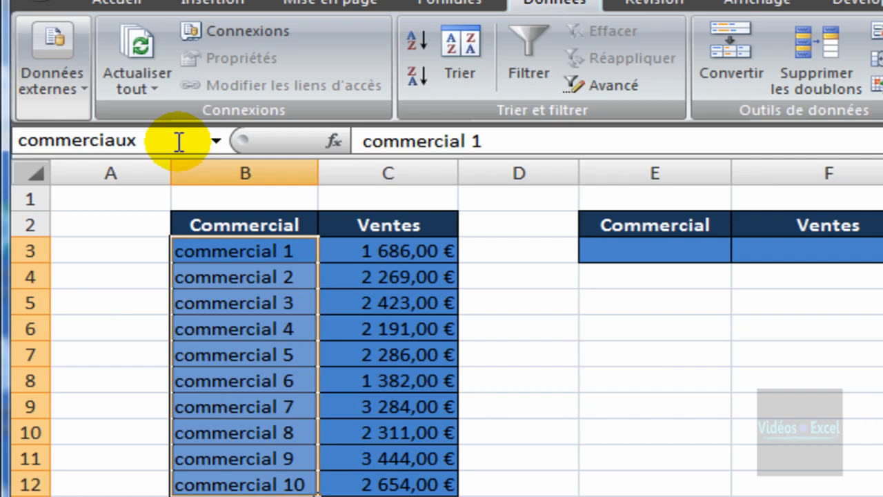
{"action": "key", "text": "Return"}
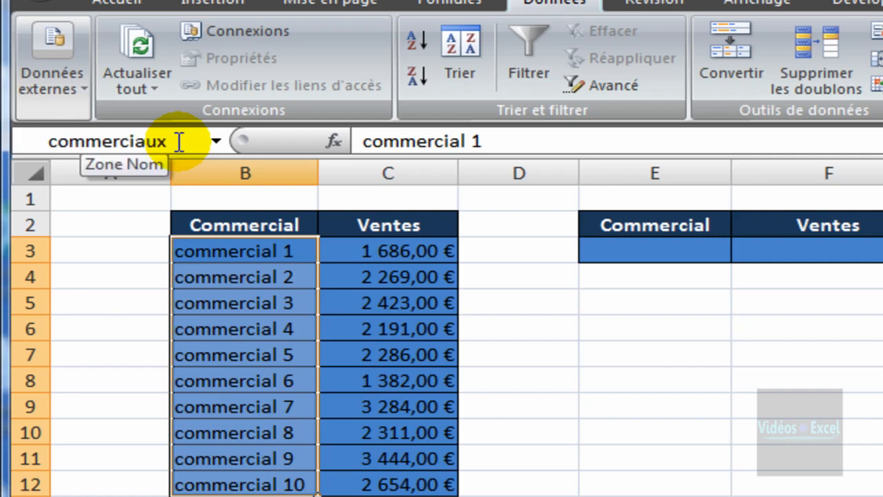
{"action": "left_click", "coordinate": [653, 307]}
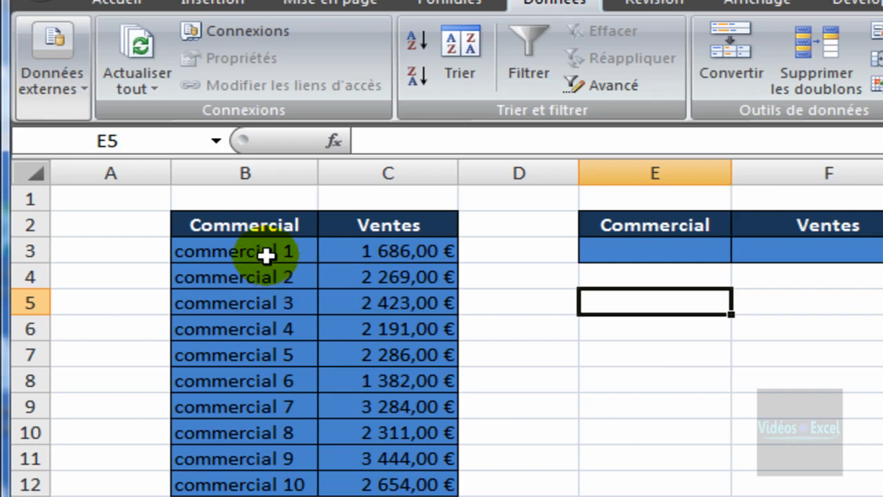
Step: Name the range B3:C12, covering the Commercial and Ventes data without headers, table_recherche
{"action": "left_click_drag", "start_coordinate": [266, 251], "coordinate": [415, 454]}
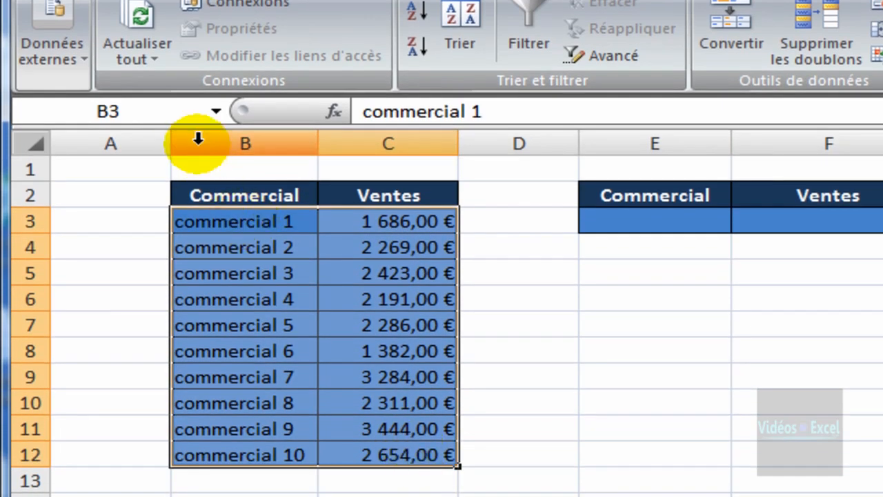
{"action": "left_click", "coordinate": [170, 110]}
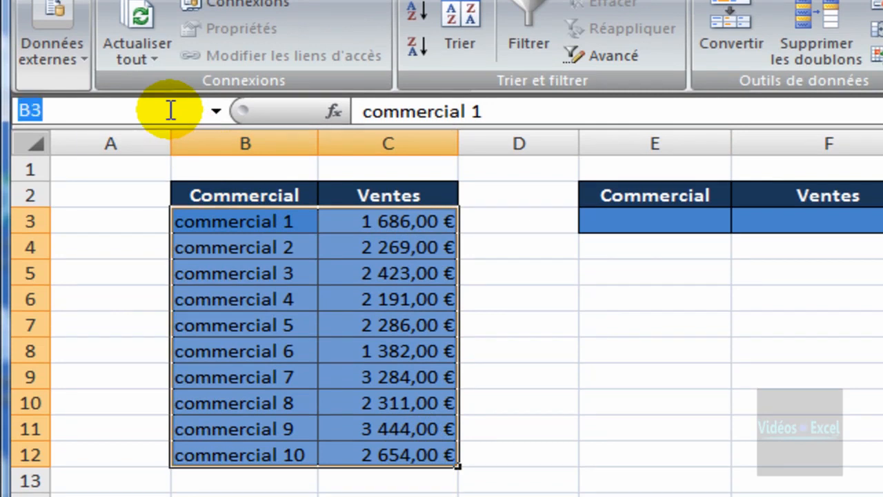
{"action": "type", "text": "ta"}
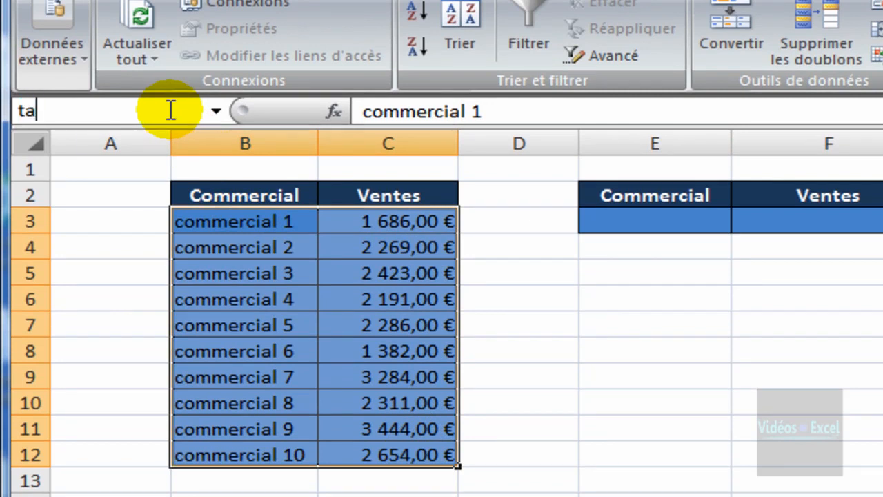
{"action": "type", "text": "ble_recherche"}
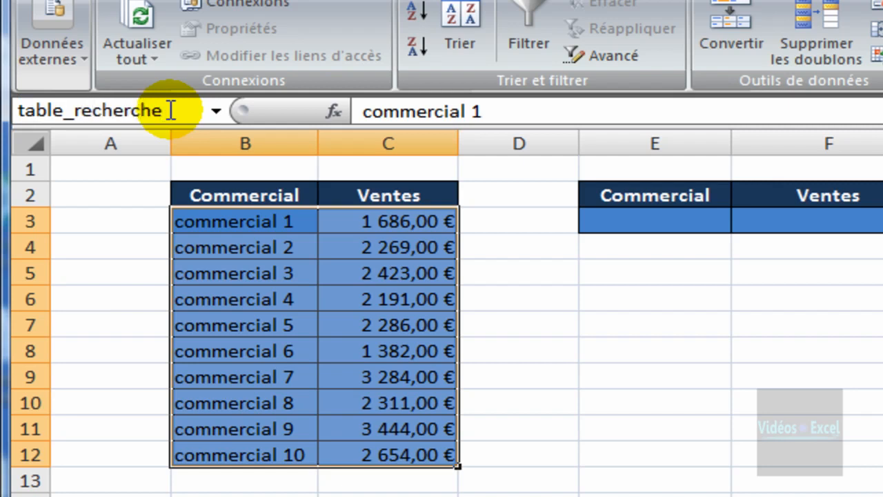
{"action": "key", "text": "Return"}
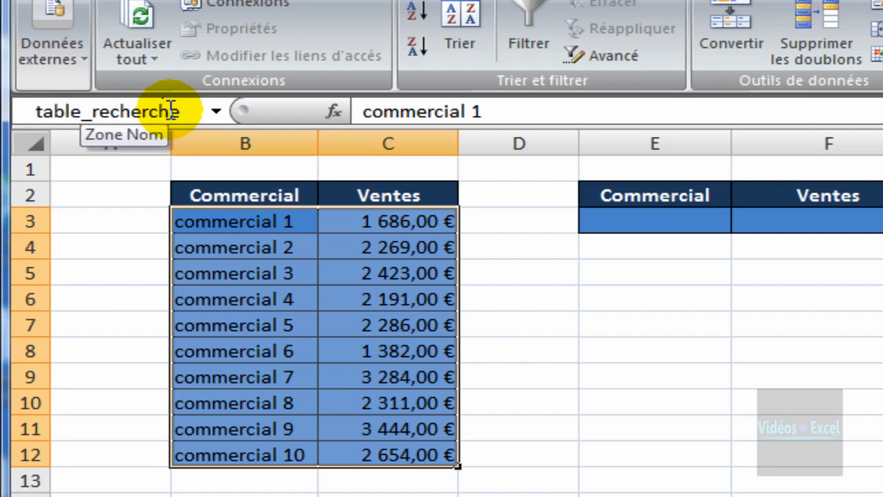
{"action": "left_click", "coordinate": [718, 316]}
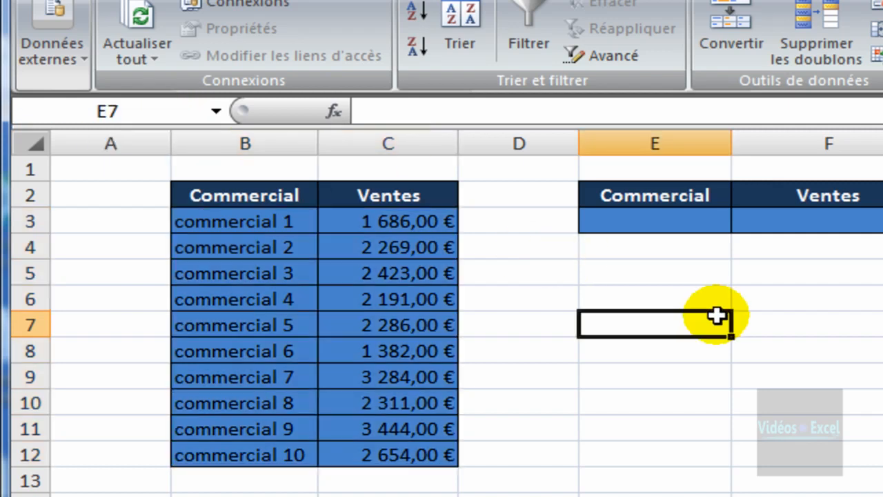
Step: Check which cells the named ranges commerciaux and table_recherche cover by going to each one
{"action": "left_click", "coordinate": [646, 446]}
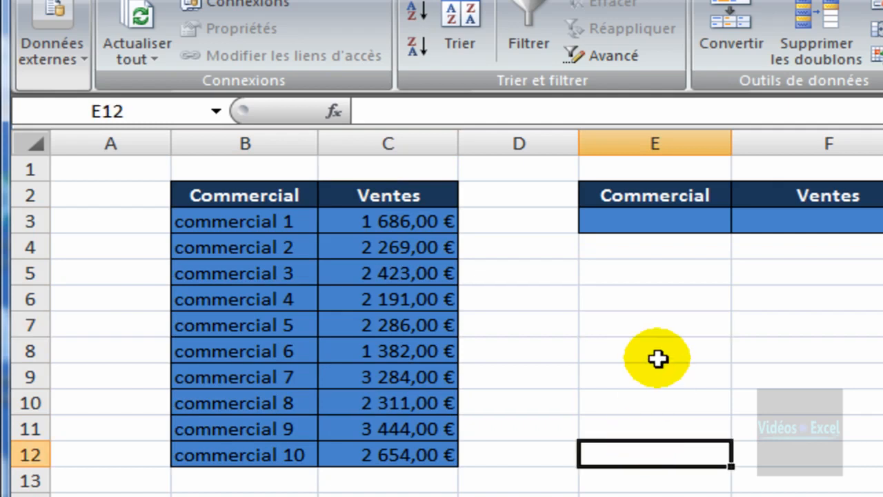
{"action": "left_click", "coordinate": [779, 321]}
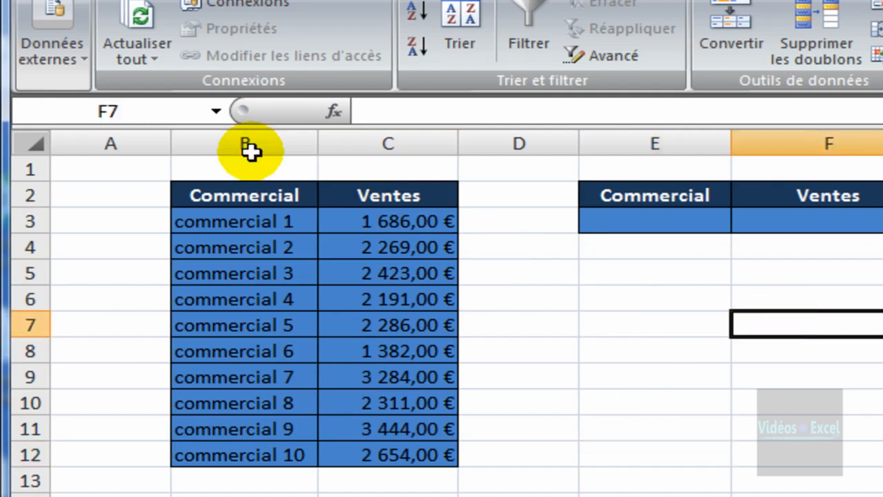
{"action": "left_click", "coordinate": [216, 110]}
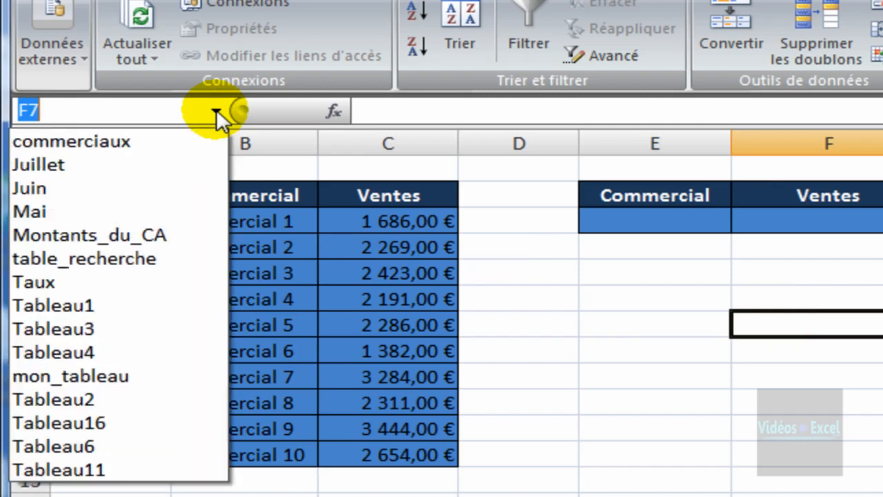
{"action": "left_click", "coordinate": [120, 141]}
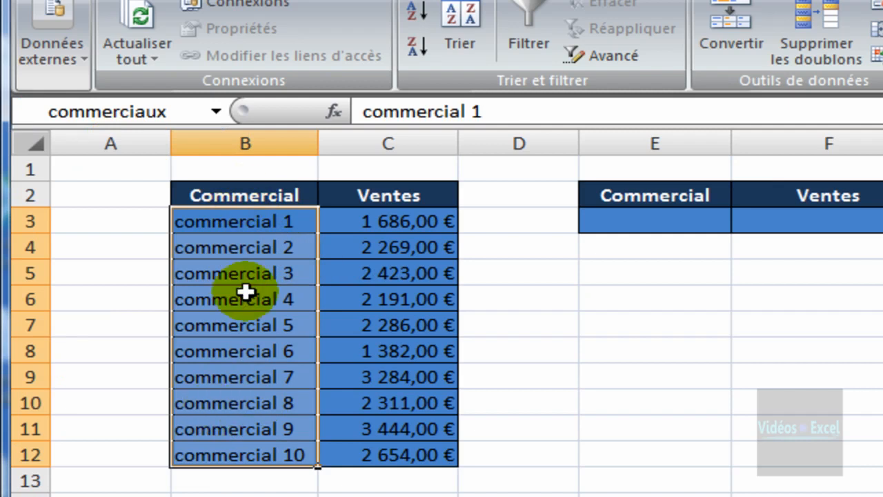
{"action": "left_click", "coordinate": [594, 326]}
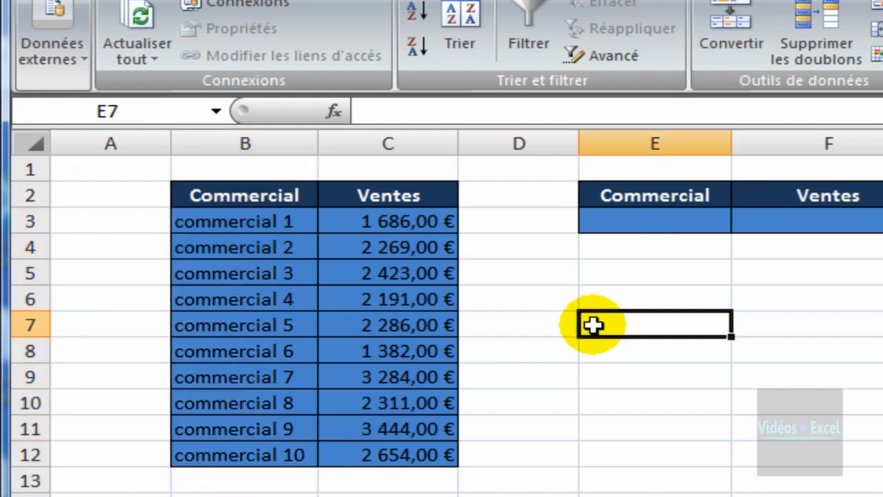
{"action": "left_click", "coordinate": [215, 110]}
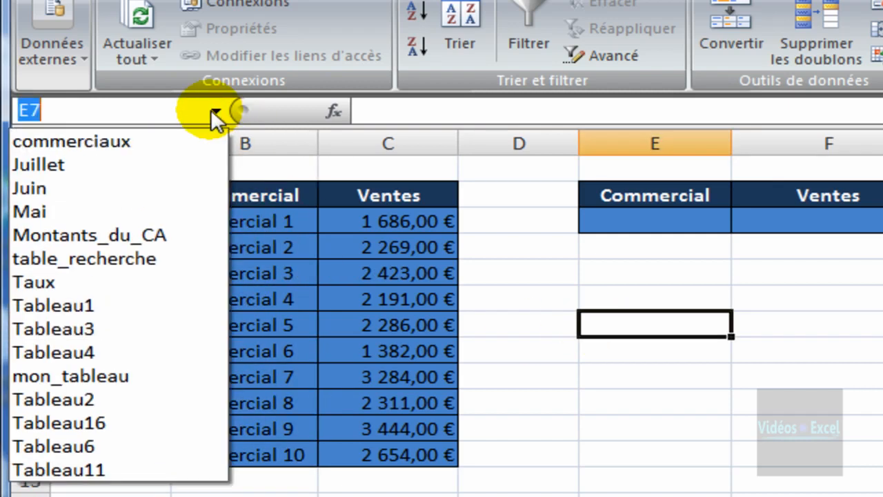
{"action": "left_click", "coordinate": [131, 257]}
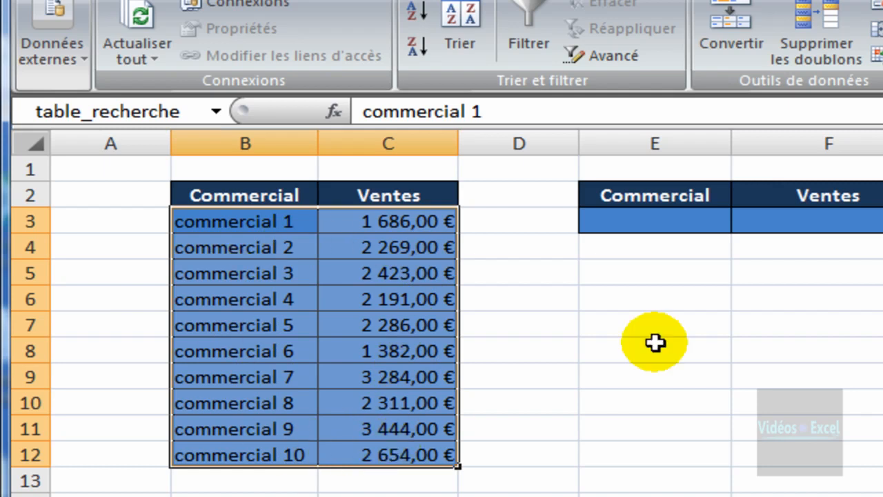
{"action": "left_click", "coordinate": [695, 320]}
Step: Start a data validation rule on cell E3, under the second Commercial header, that allows a Liste
{"action": "left_click", "coordinate": [662, 211]}
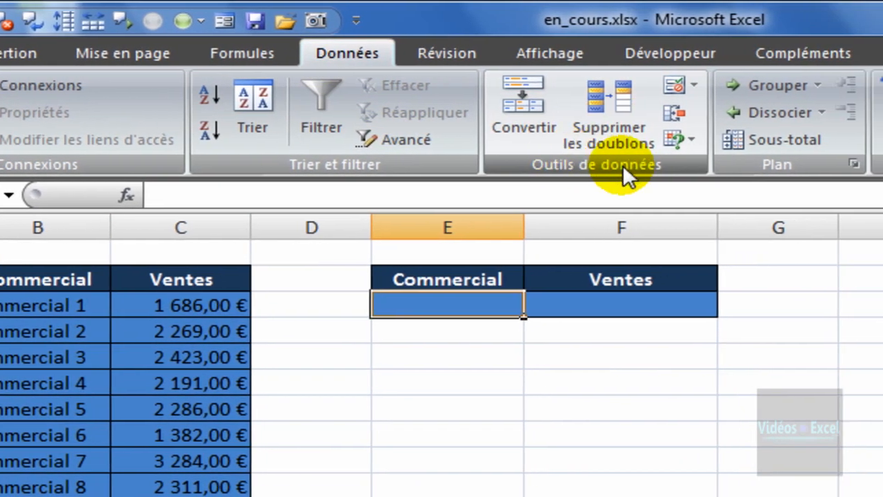
{"action": "left_click", "coordinate": [690, 85]}
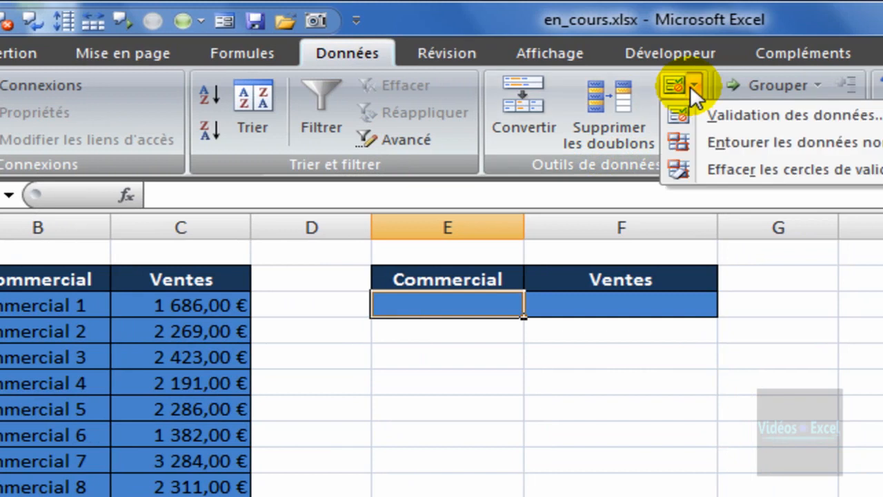
{"action": "left_click", "coordinate": [722, 115]}
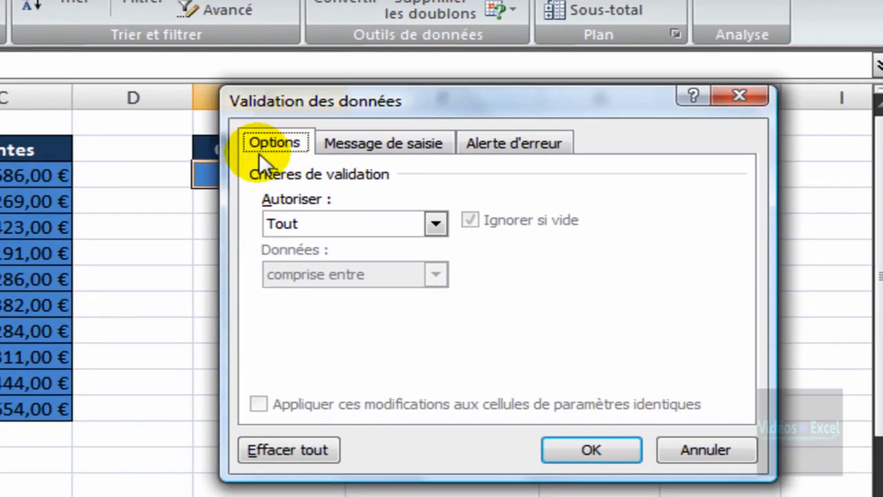
{"action": "left_click", "coordinate": [436, 222]}
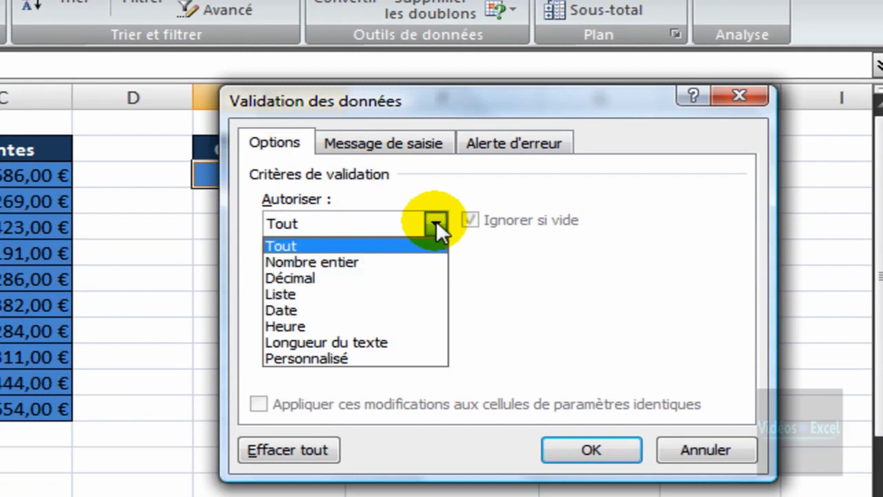
{"action": "left_click", "coordinate": [414, 295]}
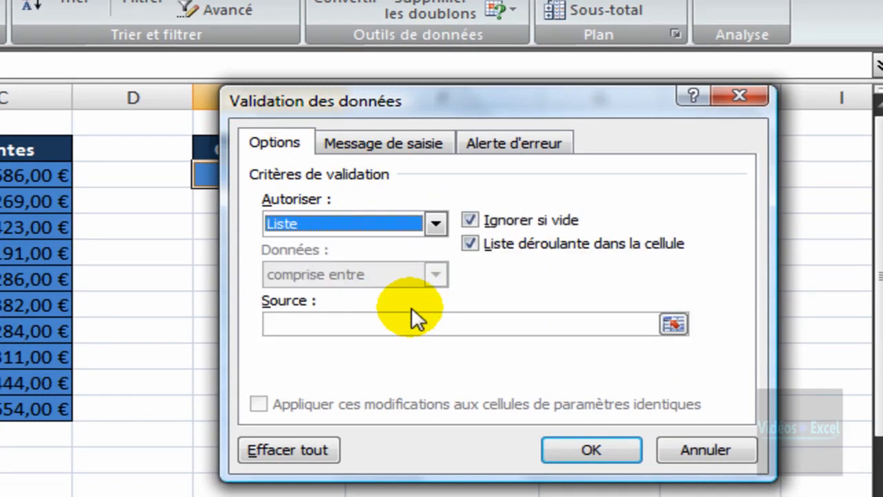
Step: Use the named range commerciaux as the source of the validation list and apply the rule
{"action": "left_click", "coordinate": [406, 324]}
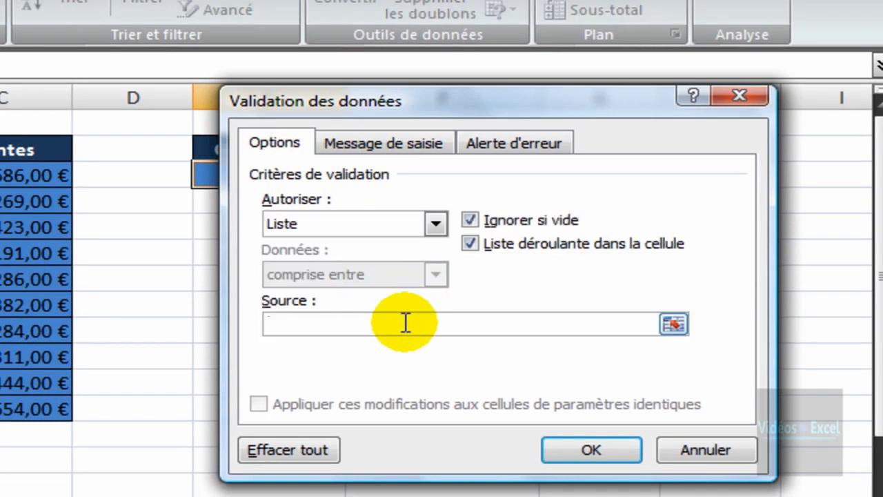
{"action": "left_click_drag", "start_coordinate": [467, 98], "coordinate": [497, 131]}
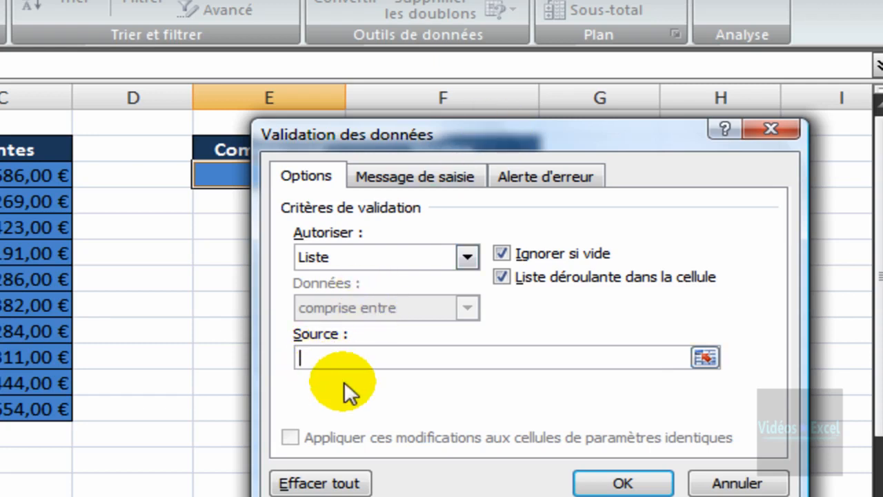
{"action": "key", "text": "F3"}
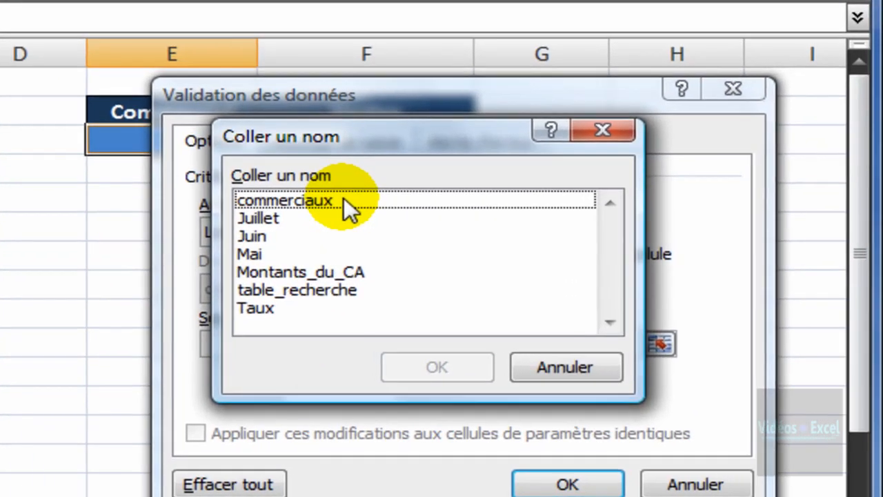
{"action": "left_click", "coordinate": [343, 200]}
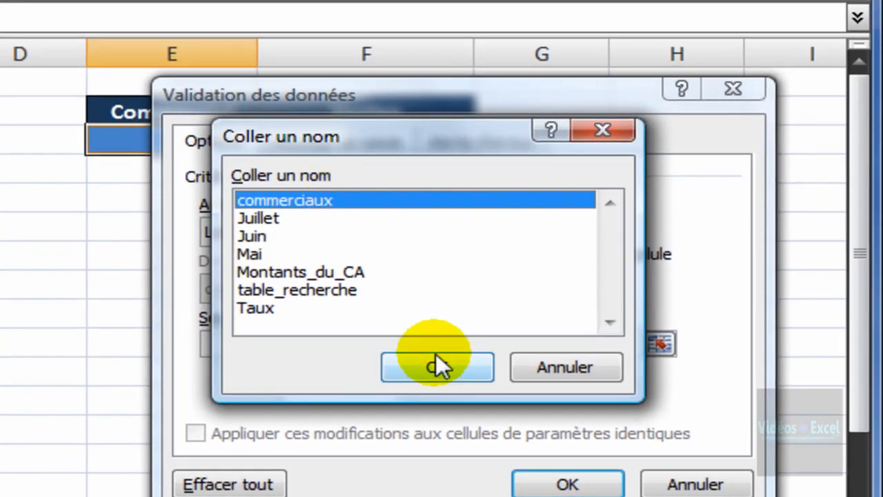
{"action": "double_click", "coordinate": [349, 201]}
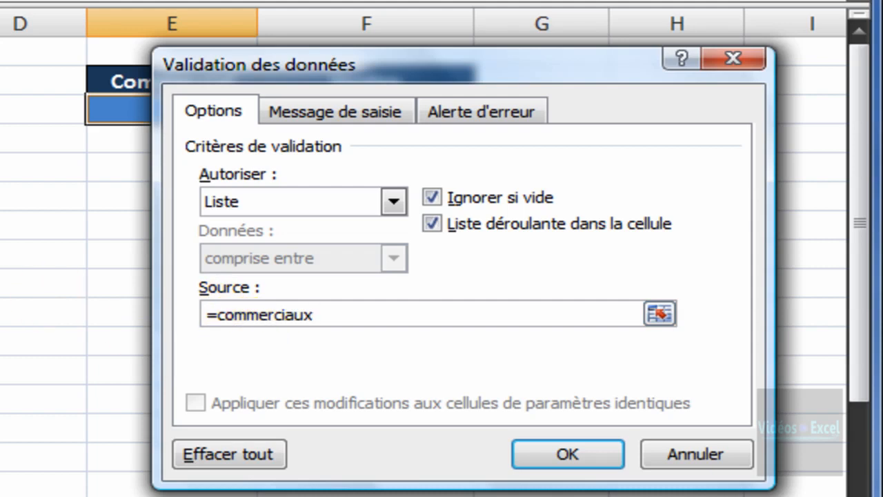
{"action": "left_click", "coordinate": [543, 444]}
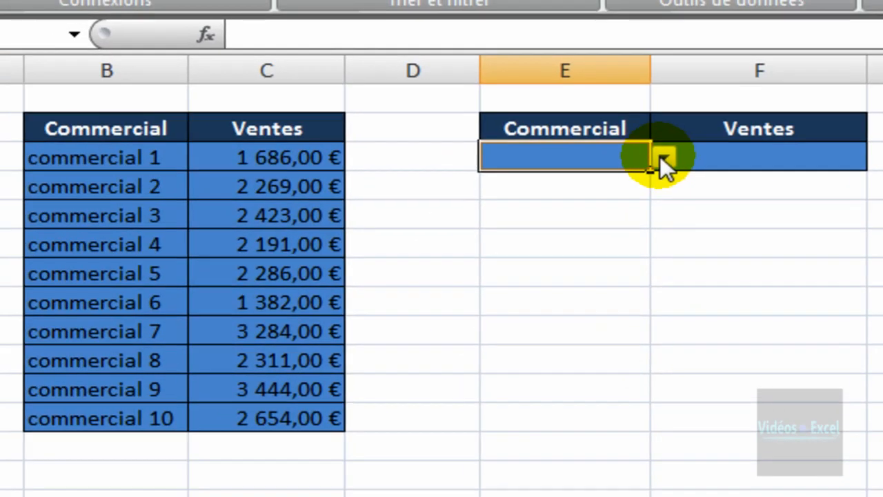
Step: Choose commercial 7 from the drop-down list in cell E3
{"action": "left_click", "coordinate": [664, 160]}
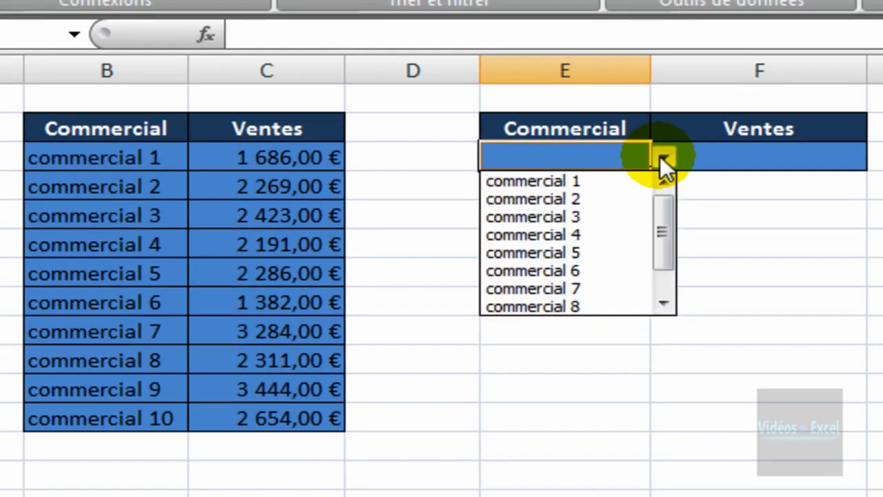
{"action": "left_click_drag", "start_coordinate": [660, 195], "coordinate": [651, 316]}
{"action": "left_click", "coordinate": [528, 248]}
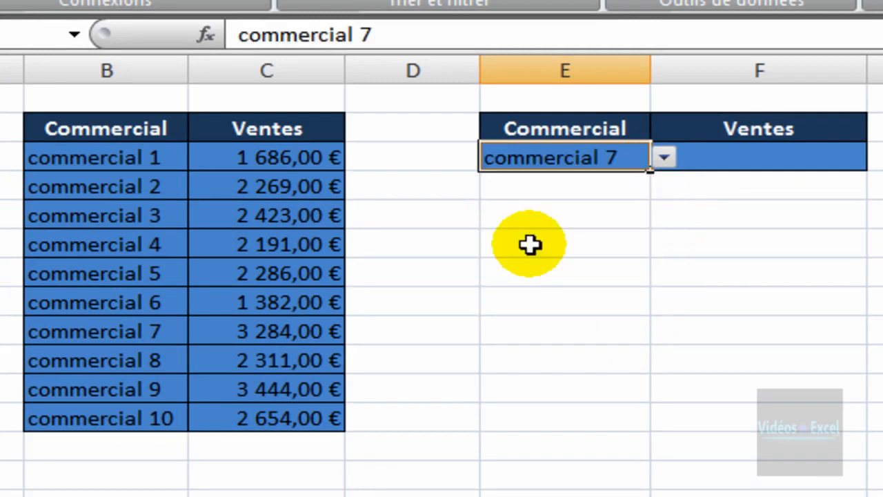
Step: Start a RECHERCHEV formula in cell F3, under the second Ventes header
{"action": "left_click", "coordinate": [735, 159]}
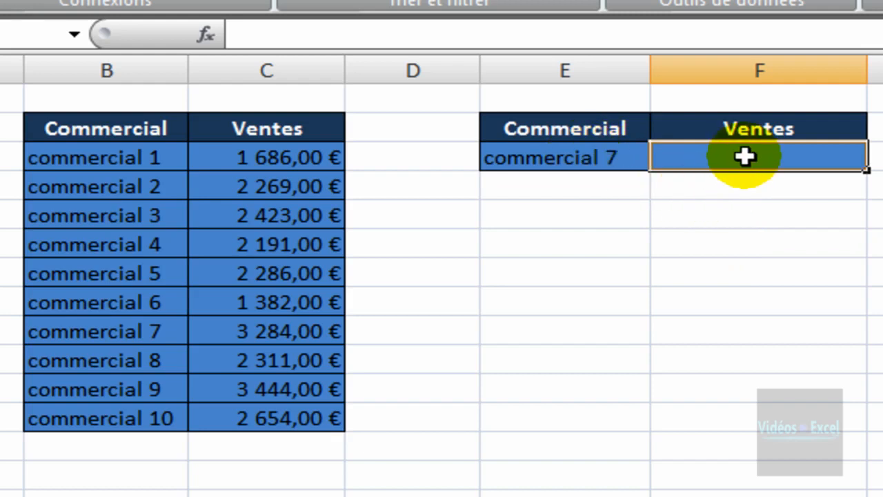
{"action": "left_click", "coordinate": [577, 159]}
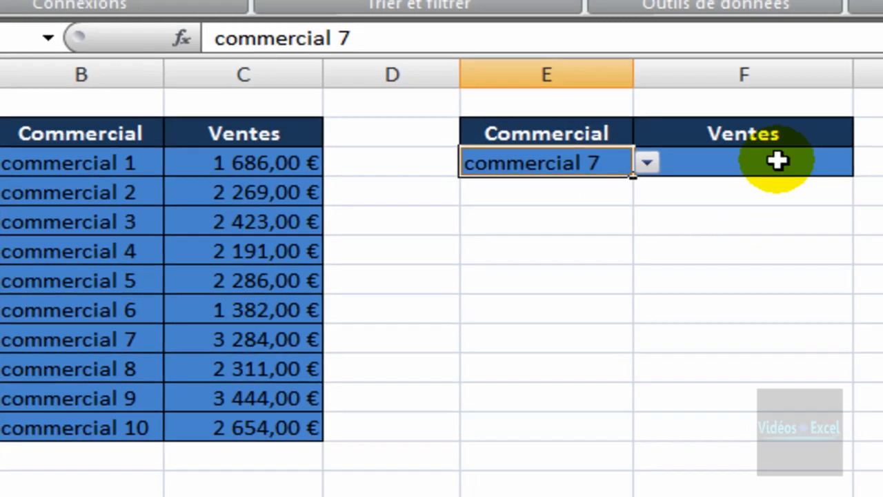
{"action": "left_click", "coordinate": [794, 158]}
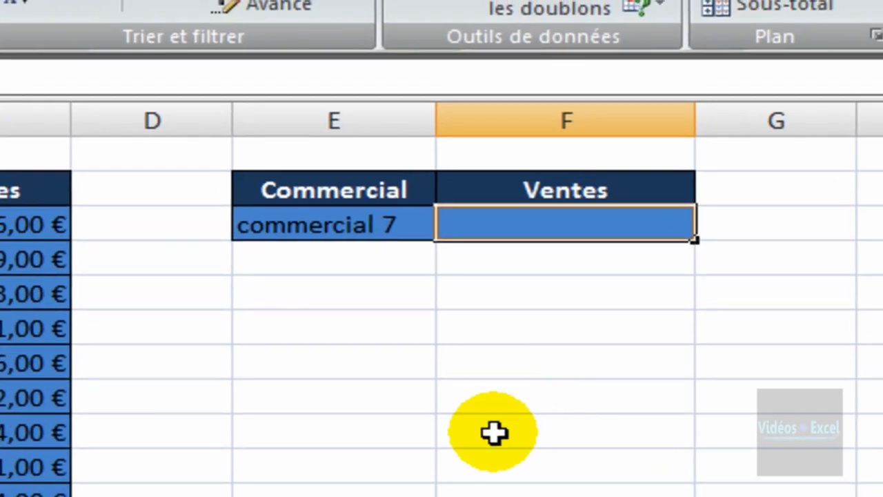
{"action": "type", "text": "=re"}
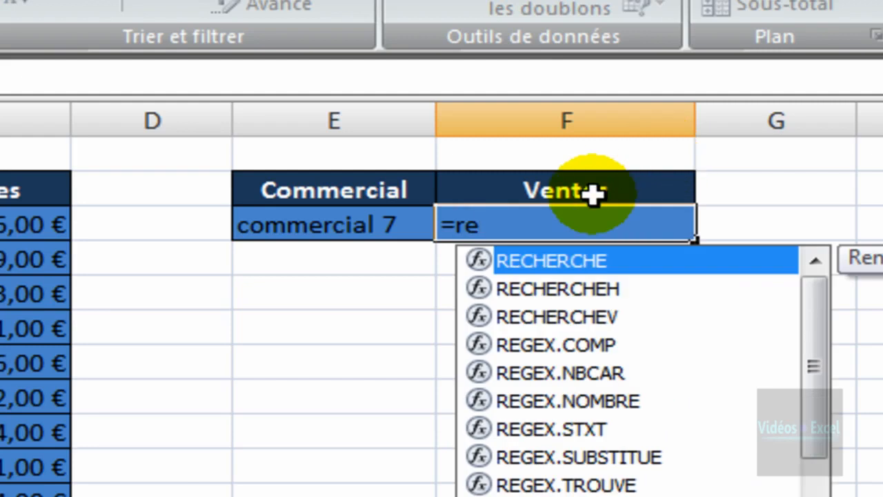
{"action": "key", "text": "Down"}
{"action": "key", "text": "Down"}
{"action": "key", "text": "Down"}
{"action": "key", "text": "Down"}
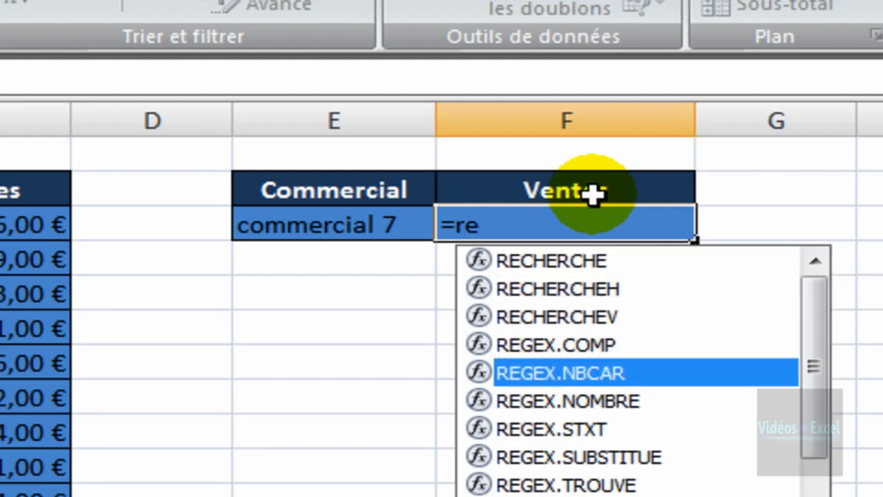
{"action": "key", "text": "Up"}
{"action": "key", "text": "Up"}
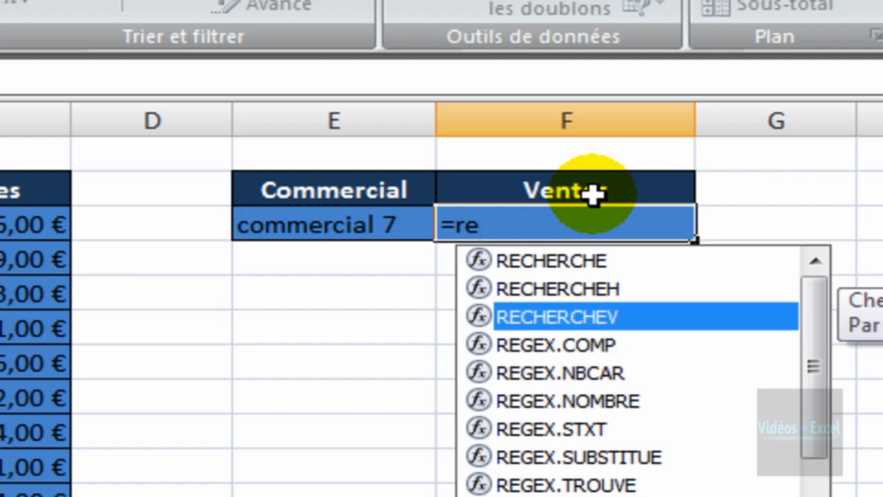
{"action": "key", "text": "Down"}
{"action": "key", "text": "Down"}
{"action": "key", "text": "Down"}
{"action": "key", "text": "Up"}
{"action": "key", "text": "Up"}
{"action": "key", "text": "Up"}
{"action": "key", "text": "Tab"}
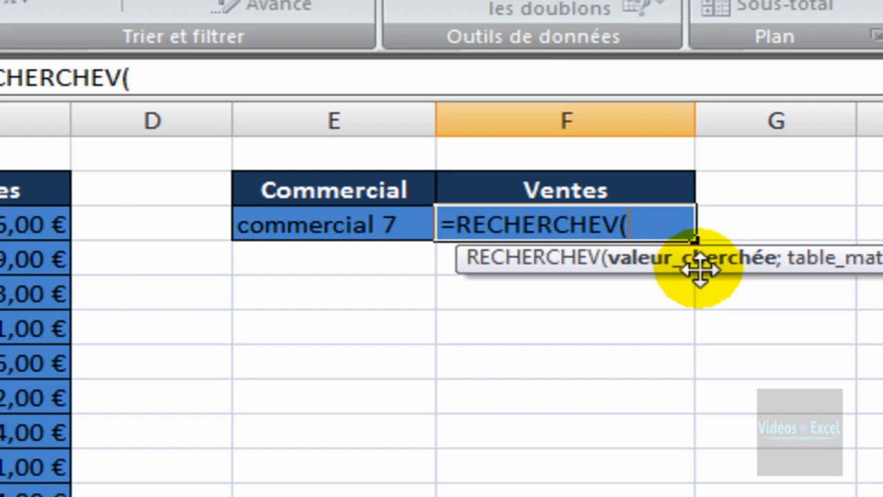
Step: Give the formula E3 as the lookup value and the named range table_recherche as the table
{"action": "left_click_drag", "start_coordinate": [704, 271], "coordinate": [407, 426]}
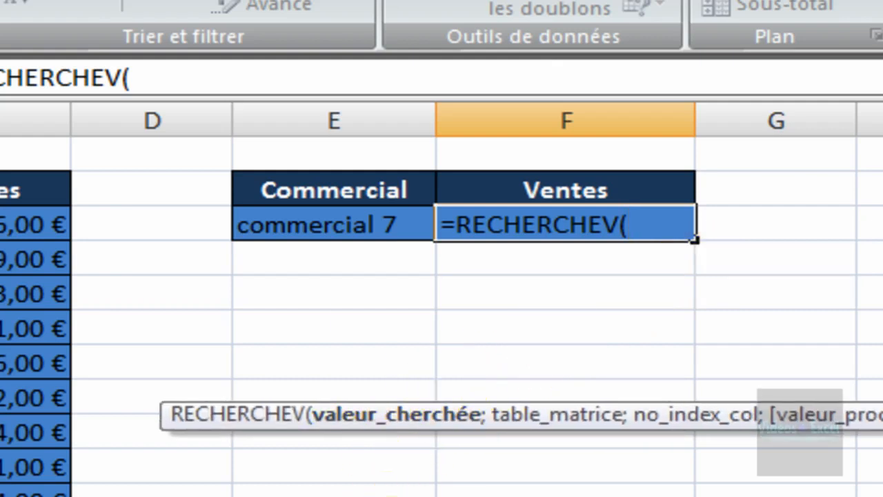
{"action": "left_click", "coordinate": [336, 221]}
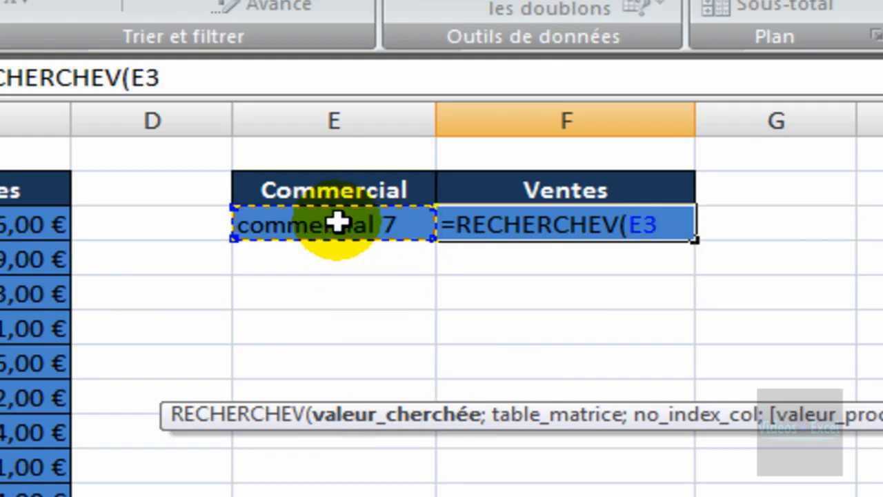
{"action": "type", "text": ";"}
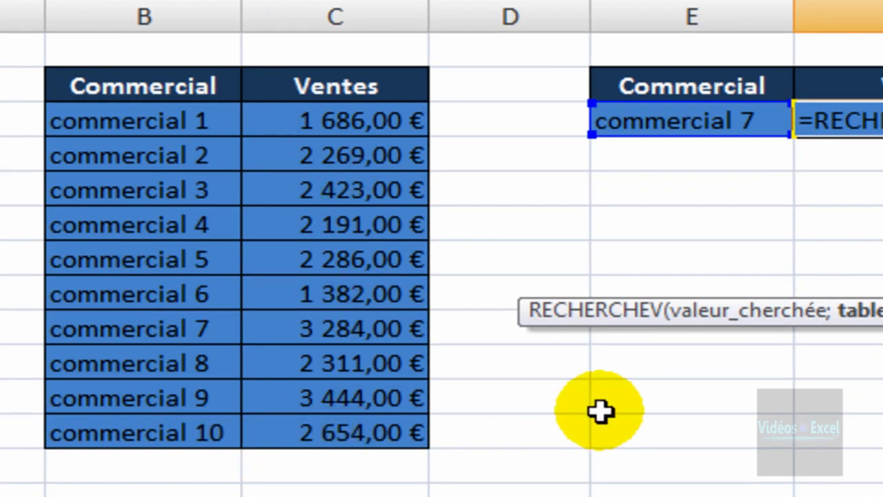
{"action": "key", "text": "F3"}
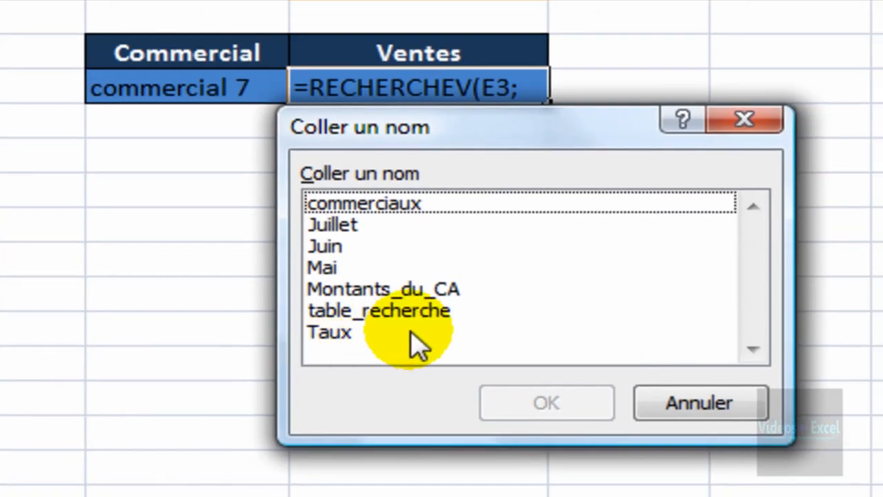
{"action": "left_click", "coordinate": [455, 310]}
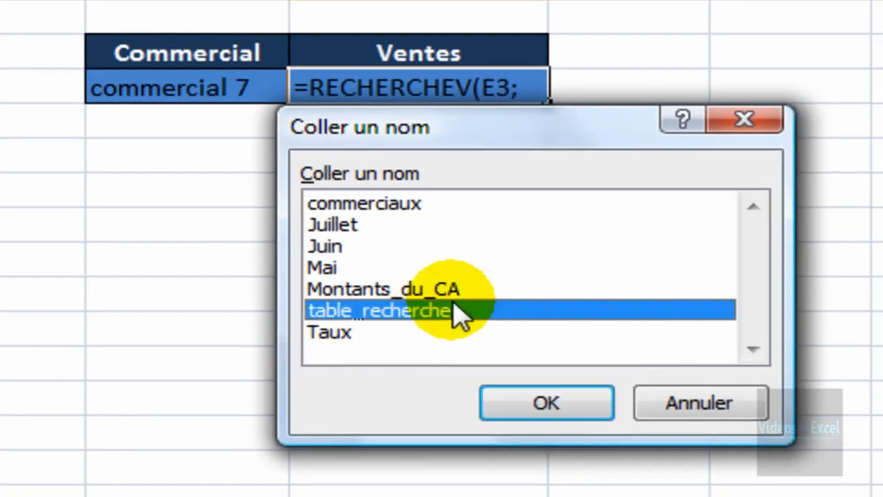
{"action": "double_click", "coordinate": [456, 311]}
{"action": "type", "text": ";"}
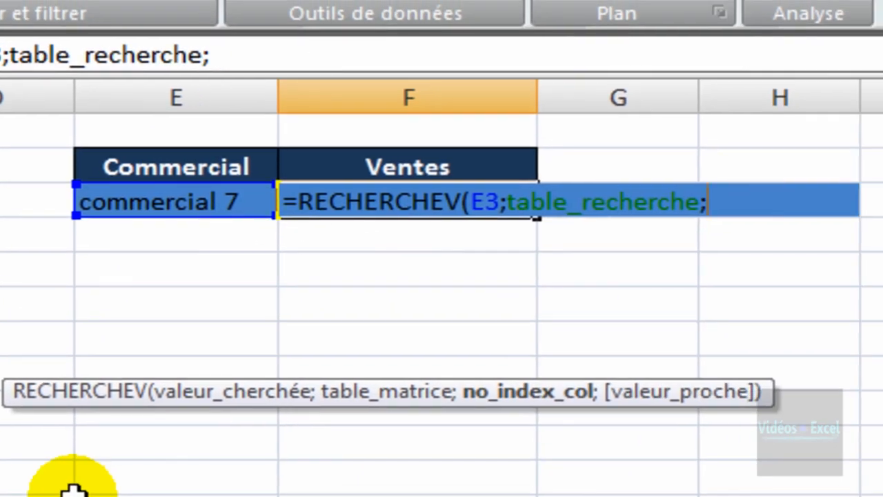
Step: Set the column index to 2 and the match type to FAUX for an exact match, and complete the formula in F3
{"action": "type", "text": "2;"}
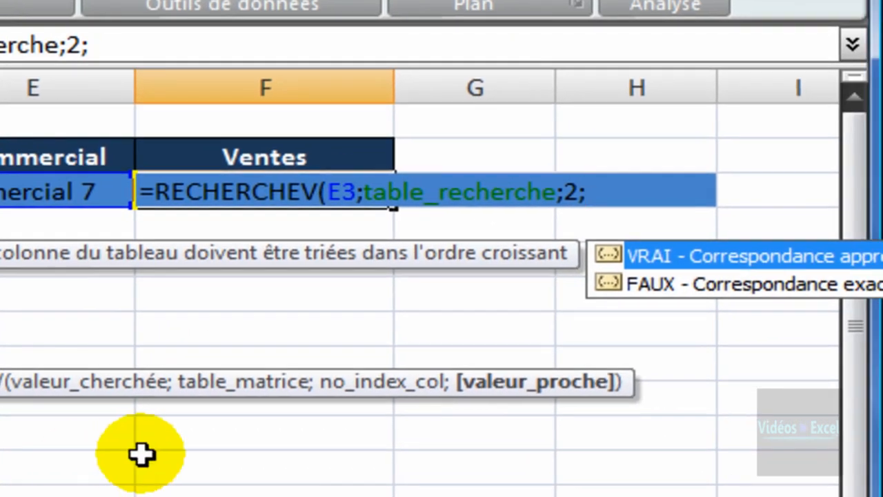
{"action": "scroll", "coordinate": [142, 456], "scroll_direction": "right", "scroll_amount": 3}
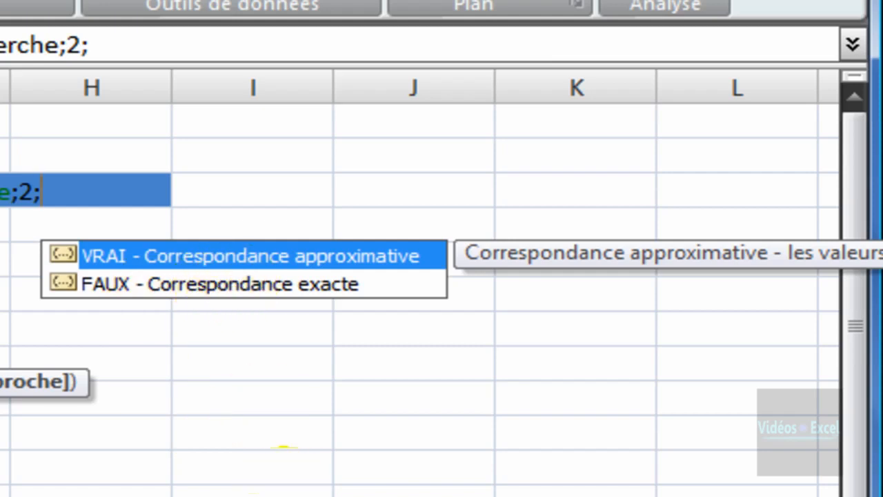
{"action": "scroll", "coordinate": [311, 490], "scroll_direction": "left", "scroll_amount": 3}
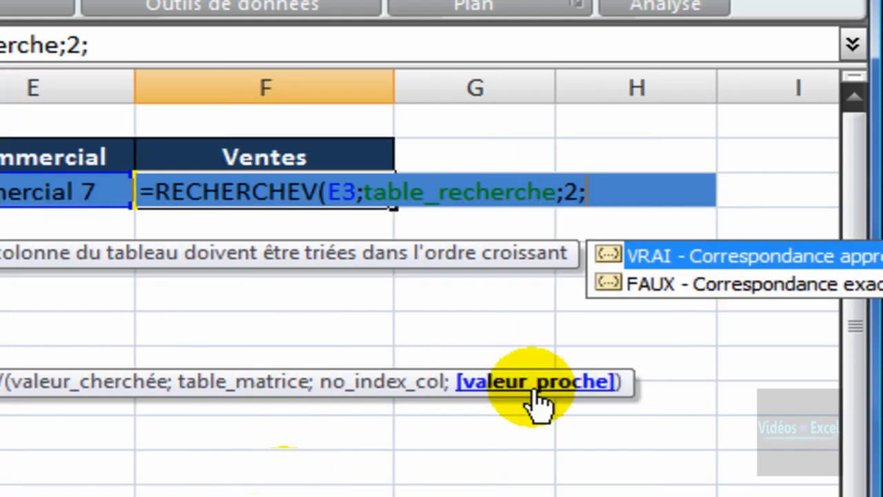
{"action": "left_click", "coordinate": [690, 301]}
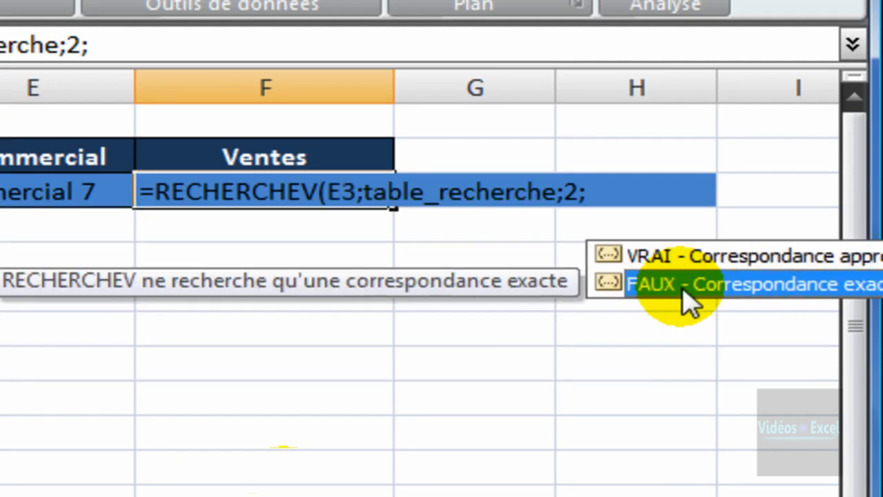
{"action": "double_click", "coordinate": [684, 289]}
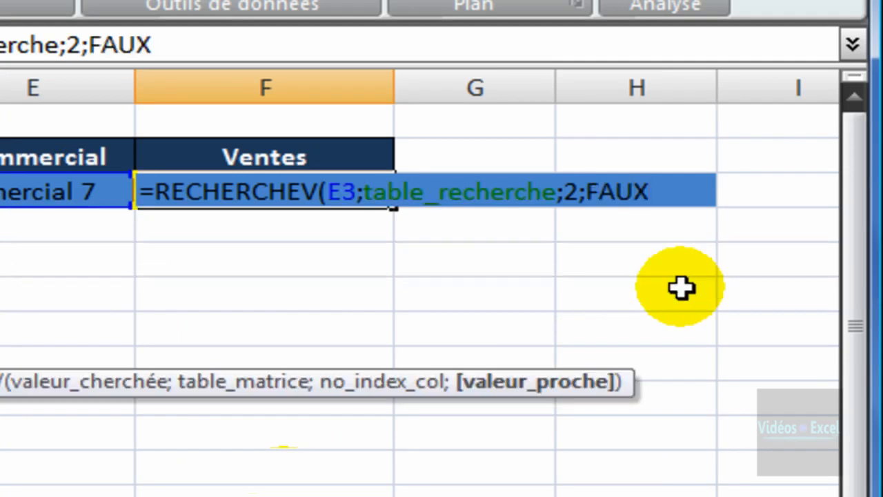
{"action": "type", "text": ")"}
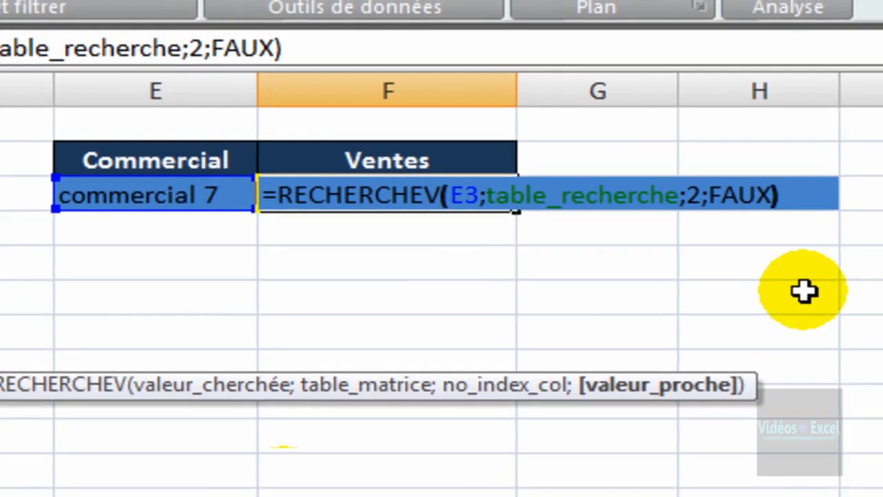
{"action": "key", "text": "ctrl+Return"}
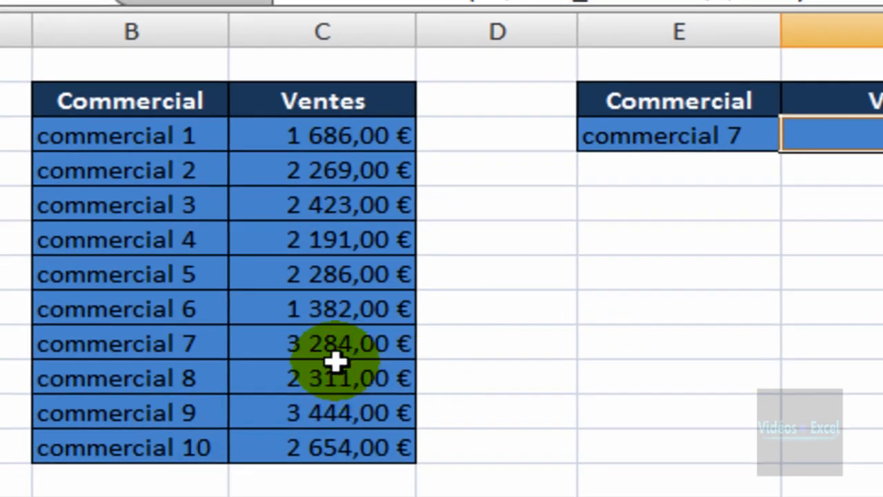
Step: Check commercial 7's sales in the data table against F3, and choose commercial 2 from the list in E3
{"action": "left_click", "coordinate": [333, 349]}
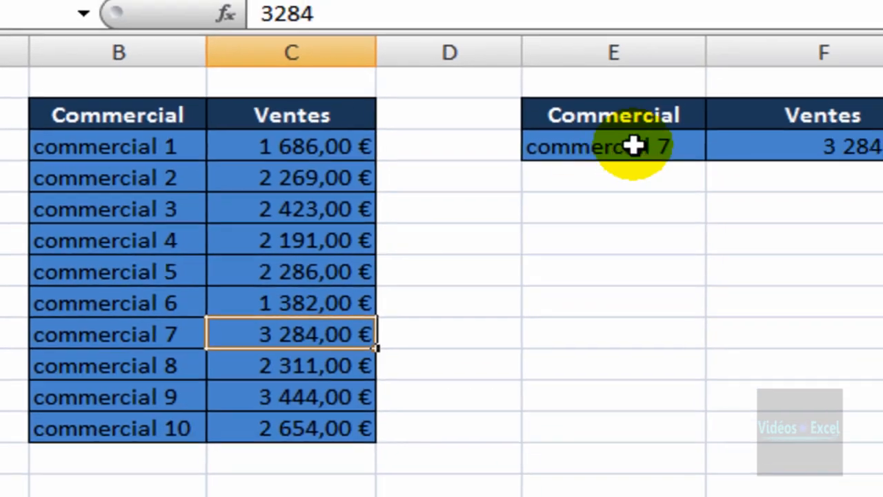
{"action": "left_click", "coordinate": [704, 134]}
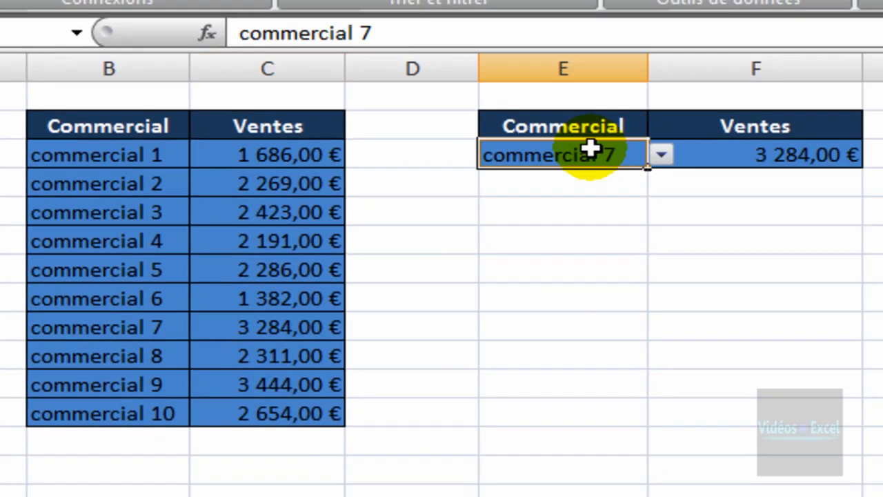
{"action": "left_click", "coordinate": [662, 156]}
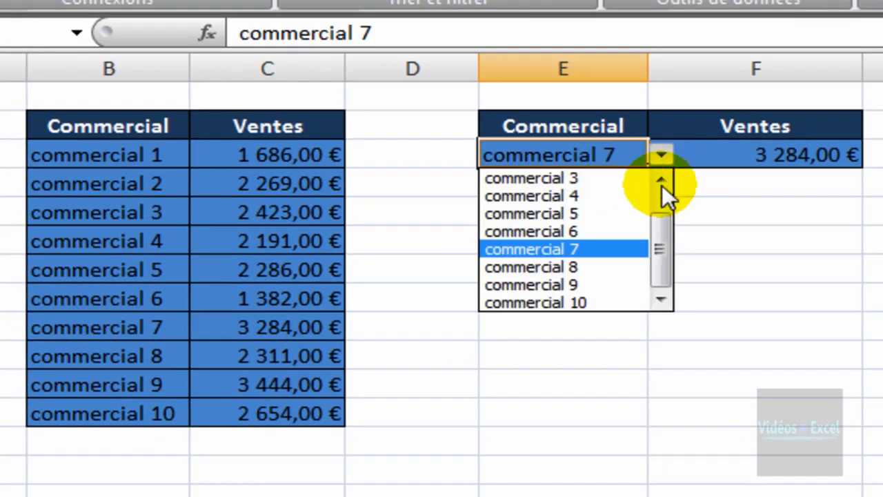
{"action": "left_click", "coordinate": [662, 180]}
{"action": "left_click", "coordinate": [662, 179]}
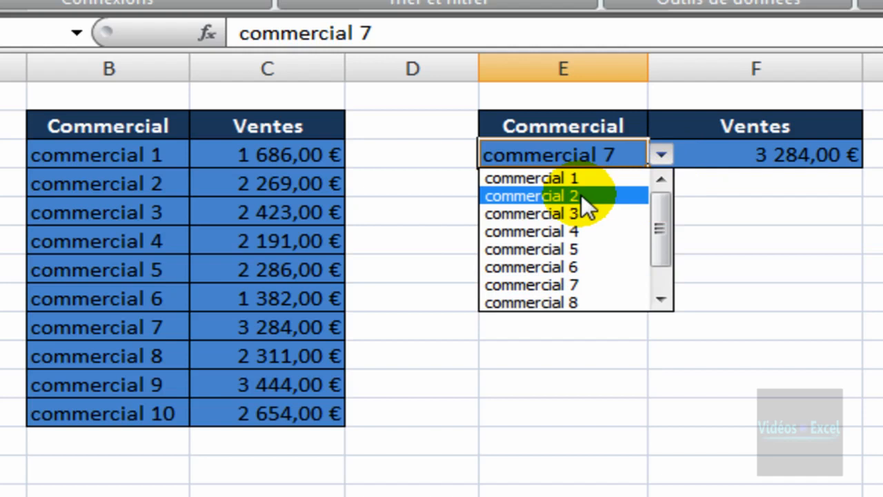
{"action": "left_click", "coordinate": [581, 195]}
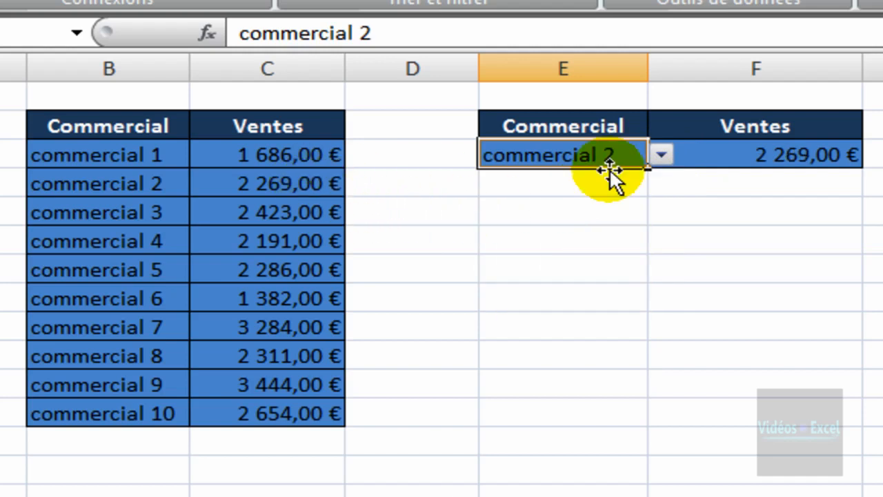
Step: Check the RECHERCHEV formula and its result in F3 for the chosen salesperson
{"action": "left_click", "coordinate": [779, 155]}
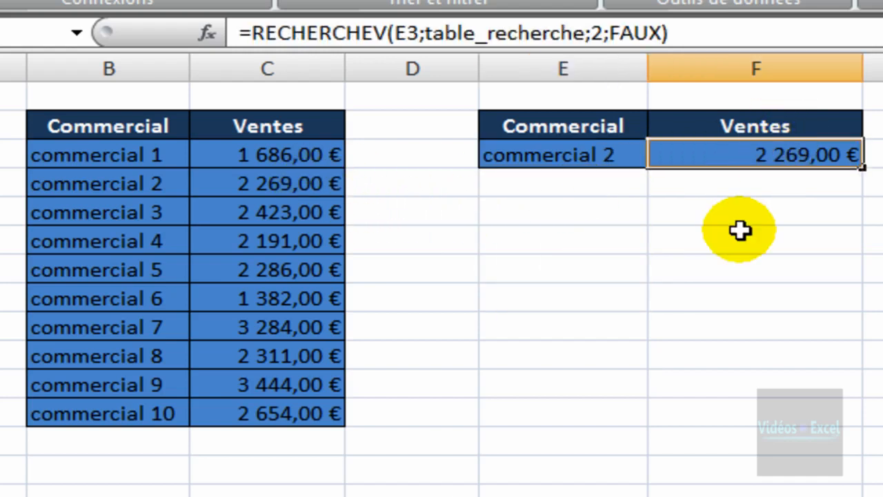
{"action": "left_click", "coordinate": [739, 230]}
{"action": "left_click", "coordinate": [565, 274]}
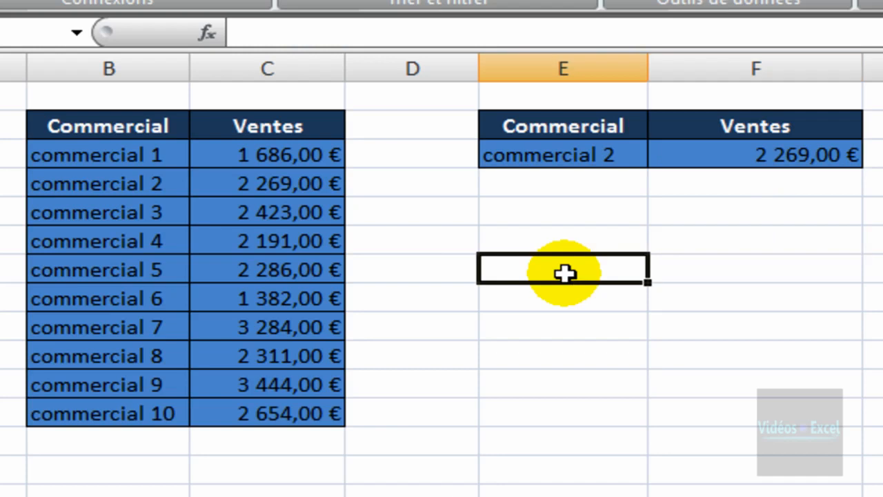